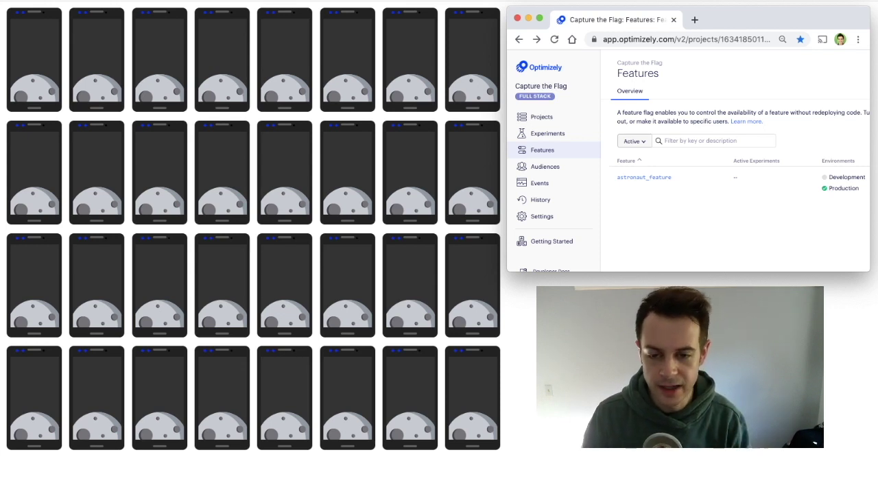
# - Switch astronaut_feature on at 100% traffic in Development and save
pyautogui.click(631, 179)
pyautogui.scroll(-3, 632, 179)
pyautogui.scroll(-3, 630, 176)
pyautogui.scroll(-2, 631, 177)
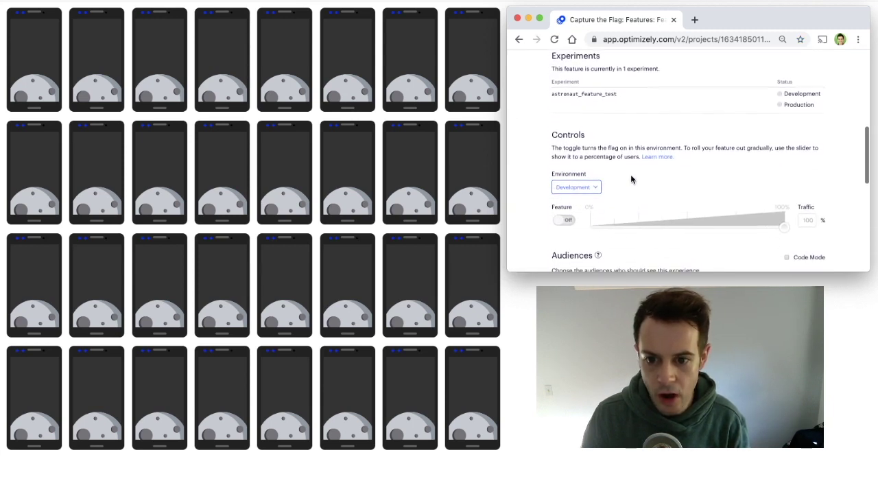
pyautogui.click(567, 215)
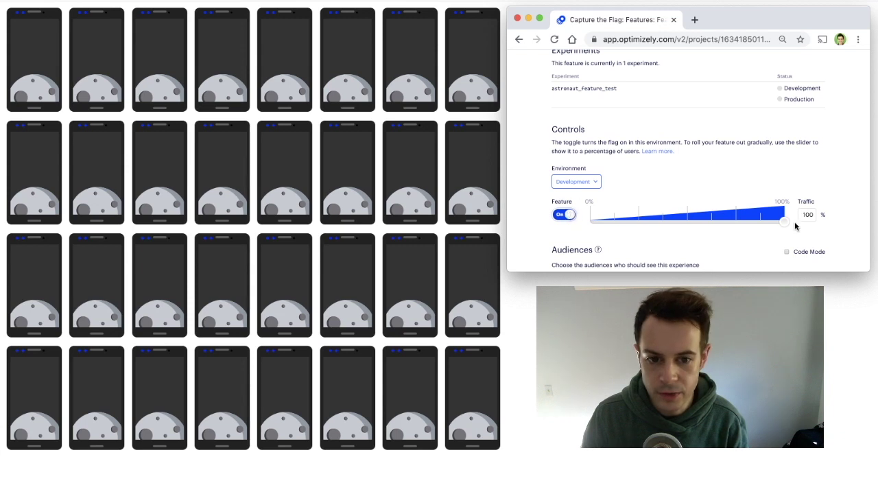
pyautogui.scroll(-5, 795, 226)
pyautogui.scroll(-5, 795, 226)
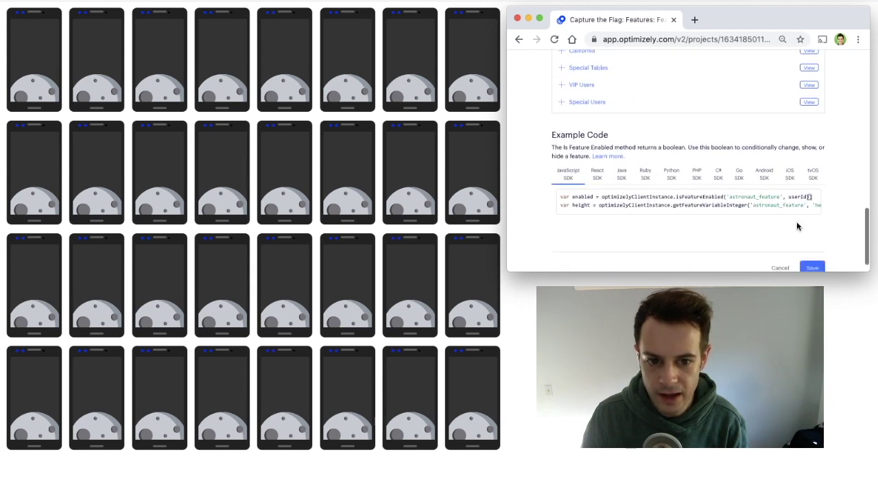
pyautogui.scroll(-1, 799, 234)
pyautogui.click(811, 246)
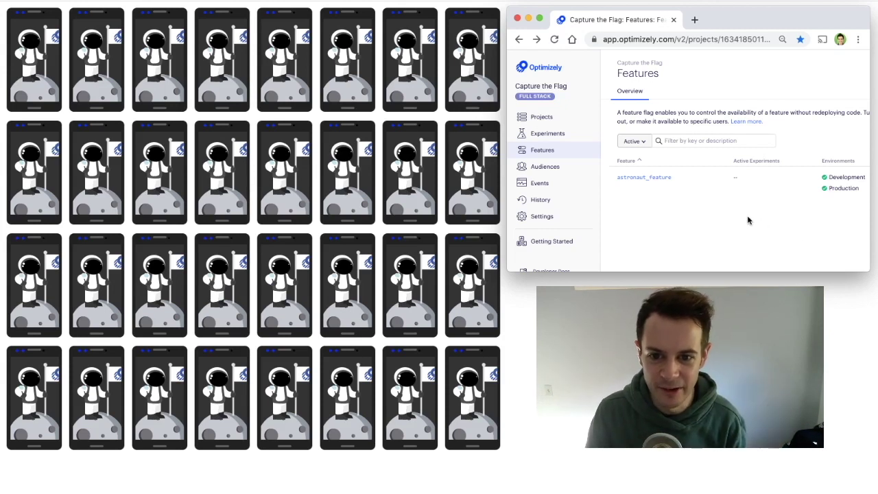
# - Toggle astronaut_feature off in Development, save, and reopen its settings
pyautogui.click(664, 180)
pyautogui.scroll(-1, 665, 182)
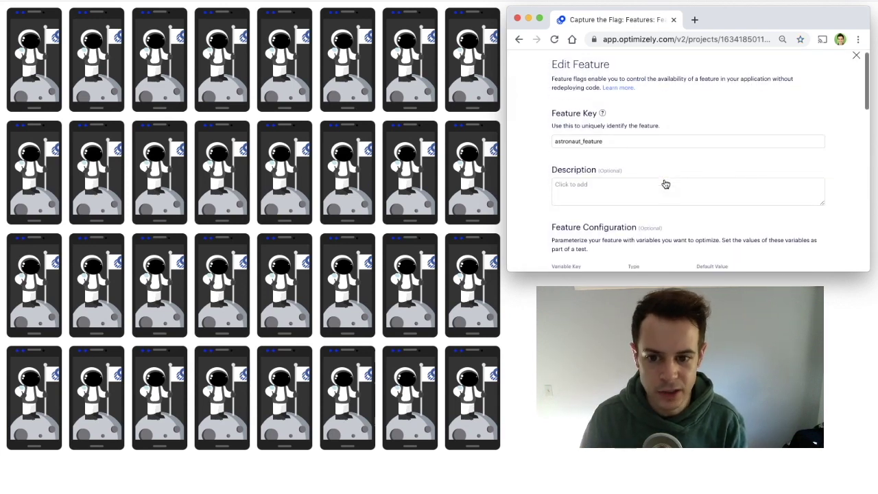
pyautogui.scroll(-5, 664, 182)
pyautogui.scroll(-3, 665, 182)
pyautogui.scroll(-3, 664, 183)
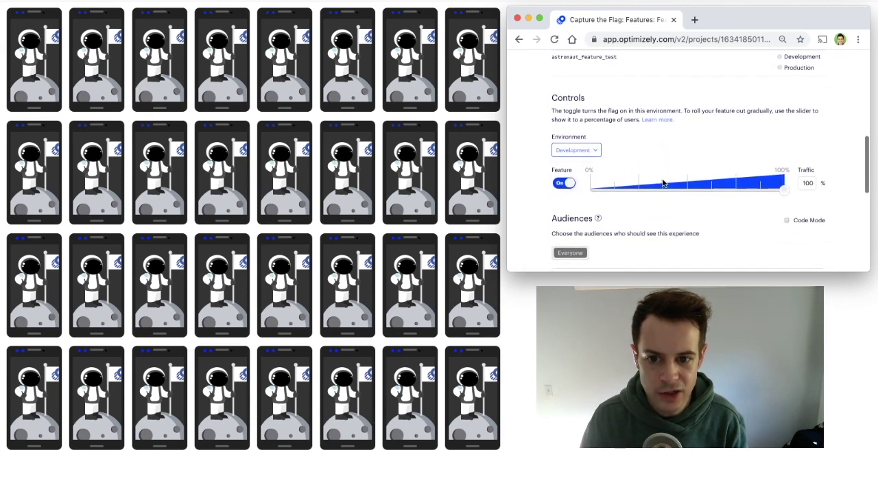
pyautogui.click(559, 184)
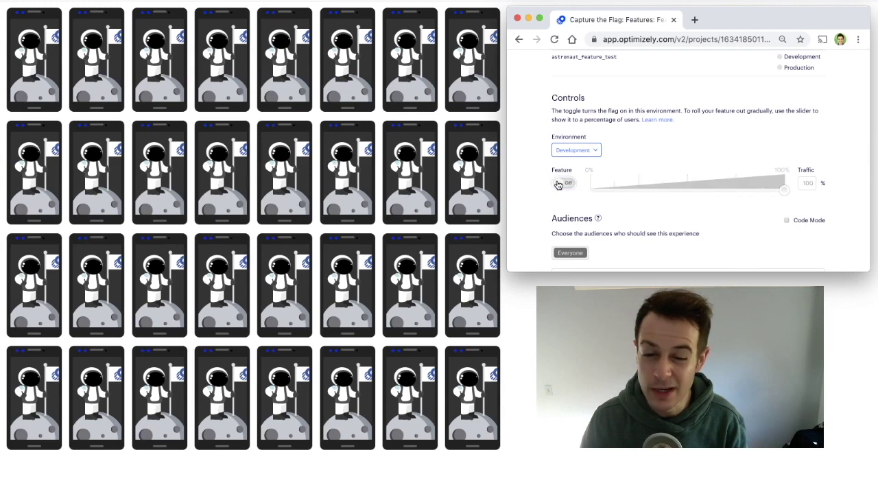
pyautogui.scroll(-5, 809, 204)
pyautogui.scroll(-5, 809, 216)
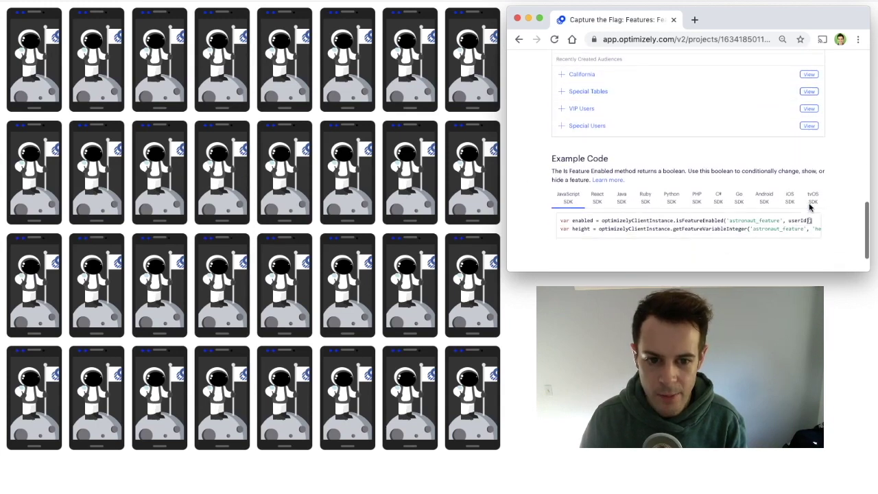
pyautogui.scroll(-2, 809, 229)
pyautogui.click(813, 251)
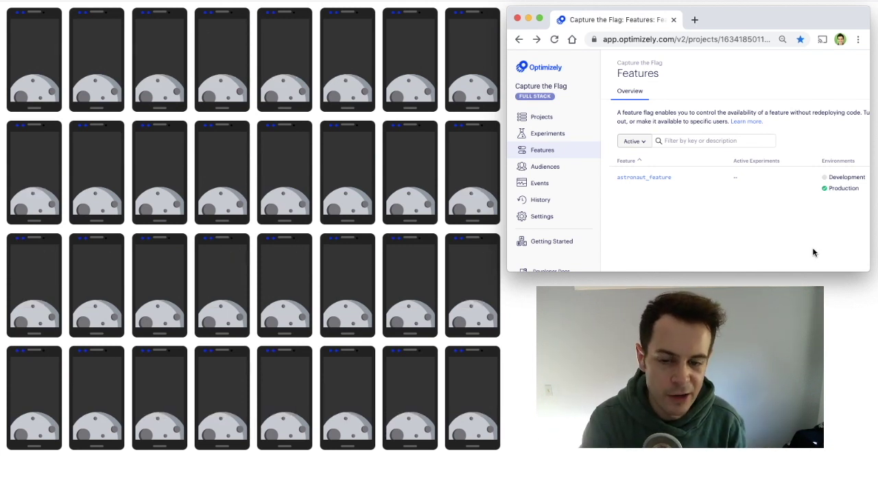
pyautogui.click(655, 181)
# - Lower astronaut_feature's Development rollout traffic to 31% and save it
pyautogui.scroll(-3, 656, 185)
pyautogui.scroll(-2, 656, 185)
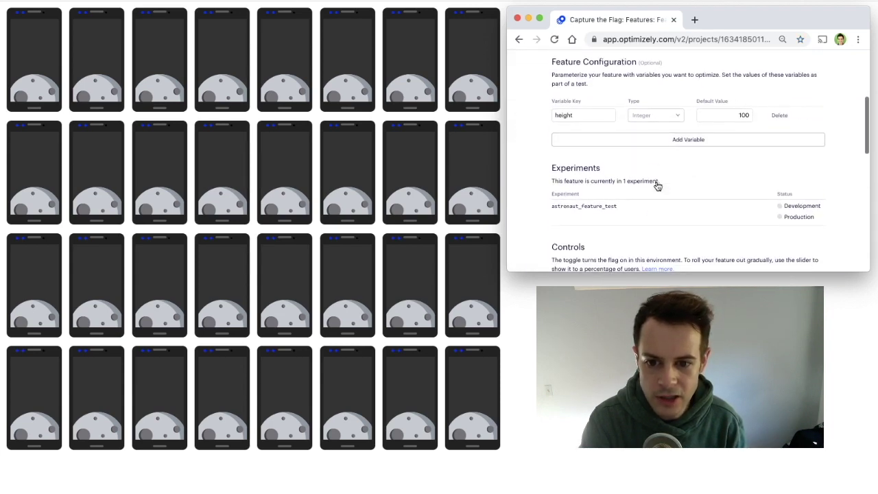
pyautogui.scroll(-2, 656, 182)
pyautogui.scroll(-2, 656, 182)
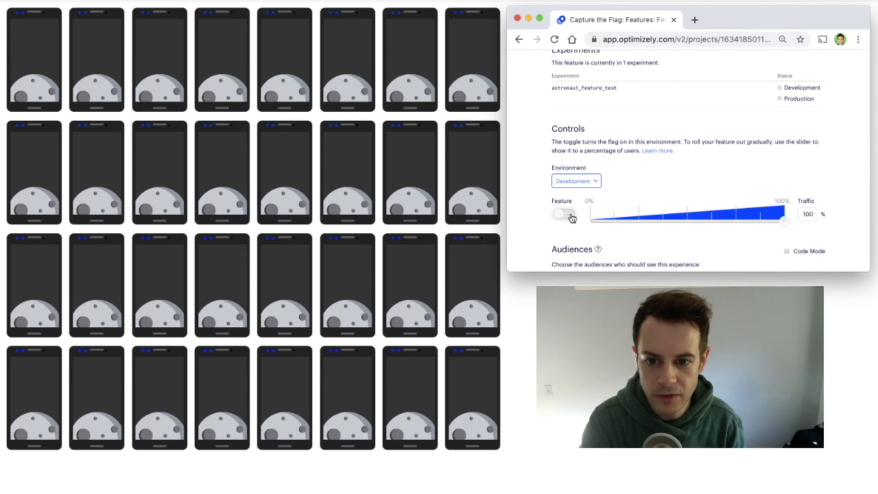
pyautogui.moveTo(757, 227); pyautogui.dragTo(648, 223)
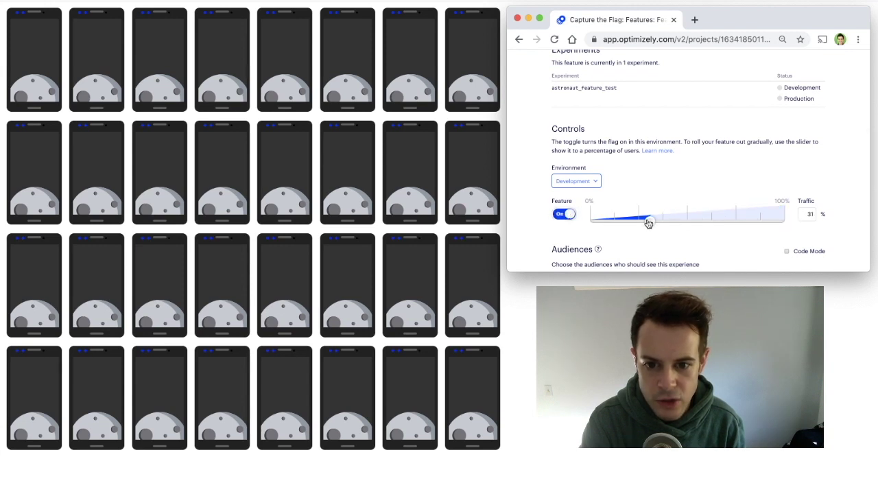
pyautogui.scroll(-5, 816, 232)
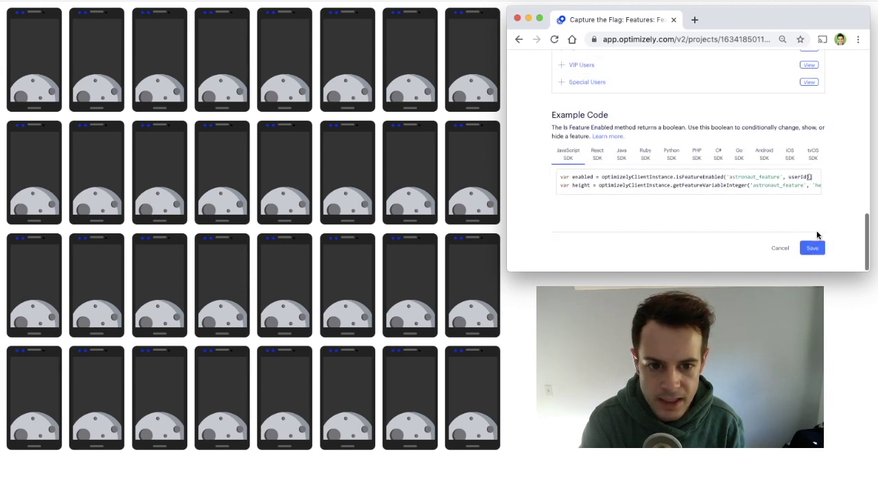
pyautogui.click(818, 249)
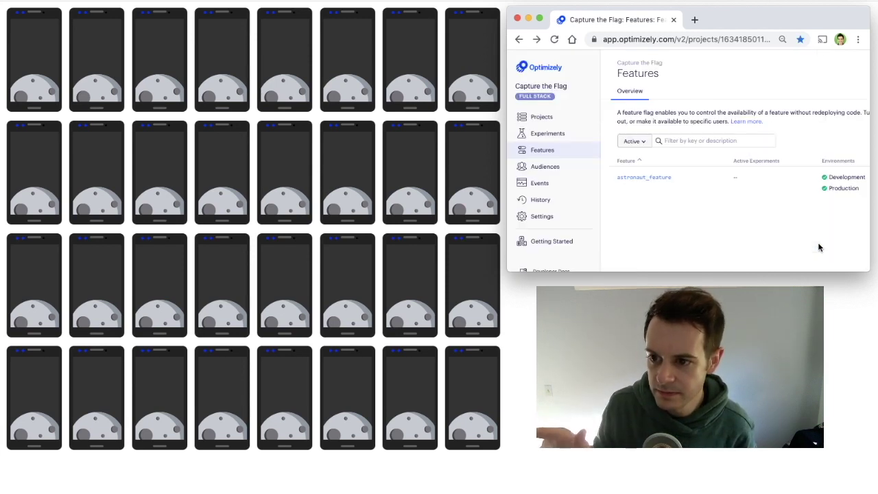
pyautogui.click(662, 179)
# - Raise the Development traffic slider back to 100%
pyautogui.scroll(-5, 668, 174)
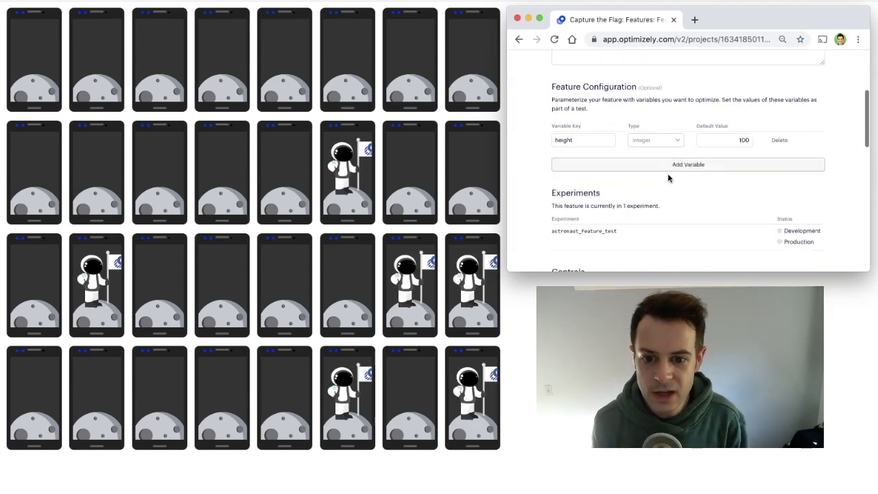
pyautogui.scroll(-3, 667, 173)
pyautogui.scroll(-4, 669, 178)
pyautogui.moveTo(638, 122)
pyautogui.mouseDown()
pyautogui.moveTo(683, 133)
pyautogui.moveTo(786, 130)
pyautogui.mouseUp()
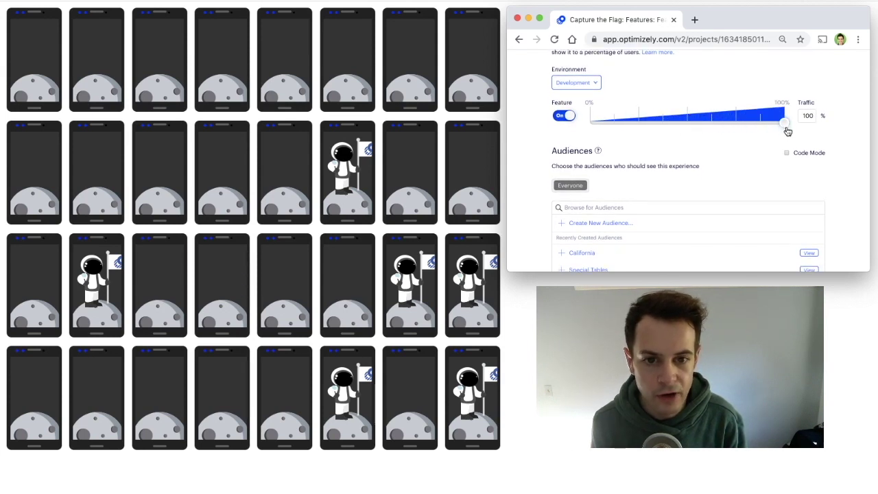
# - Select the Special Users audience in the Audiences list
pyautogui.scroll(2, 786, 129)
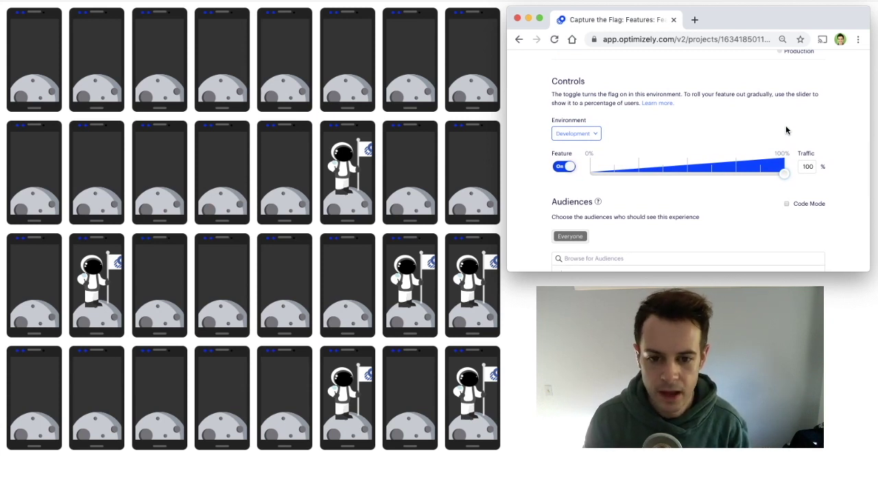
pyautogui.scroll(-2, 786, 130)
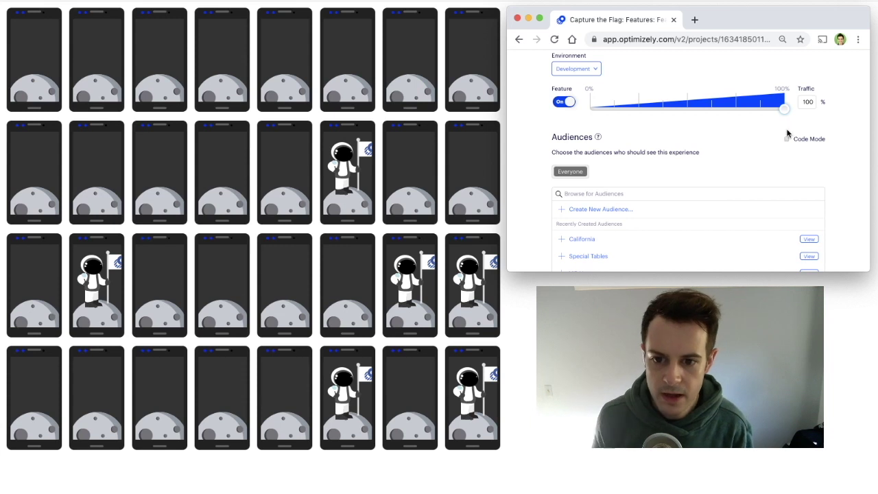
pyautogui.scroll(-3, 768, 160)
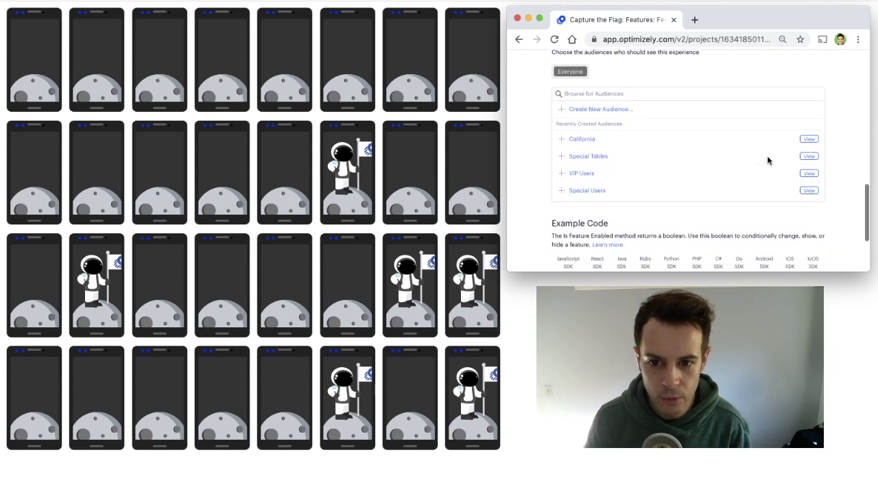
pyautogui.click(651, 189)
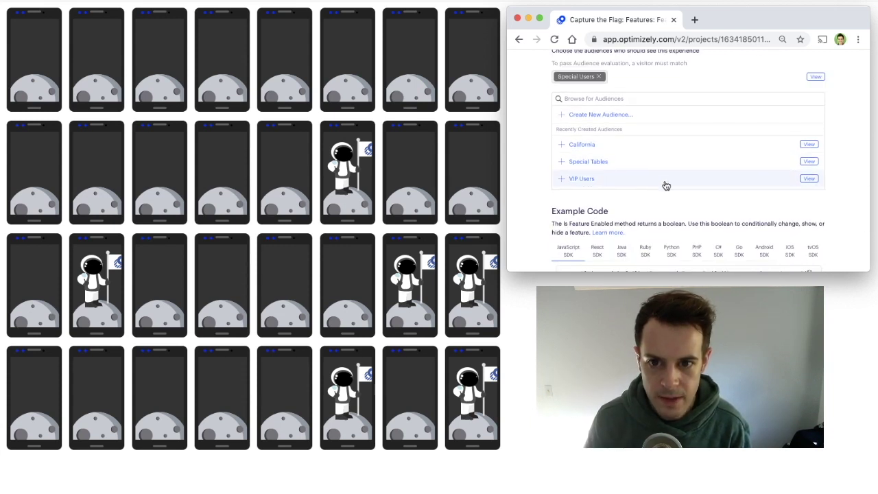
# - Check Special Users' row-equals-1 condition and save the flag's audience targeting
pyautogui.click(814, 77)
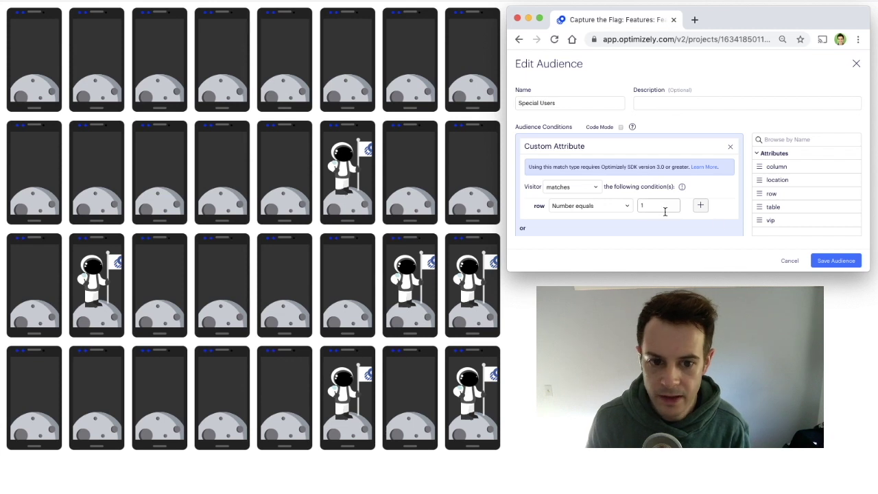
pyautogui.click(856, 65)
pyautogui.scroll(-3, 834, 188)
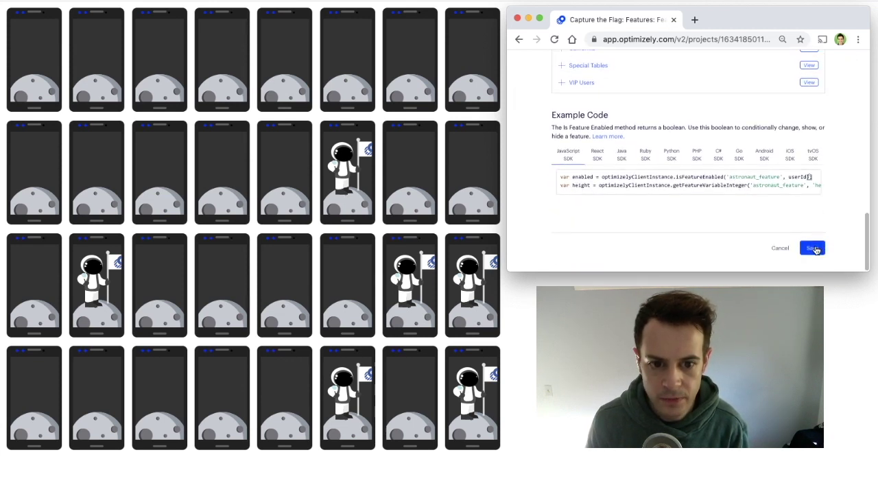
pyautogui.click(814, 248)
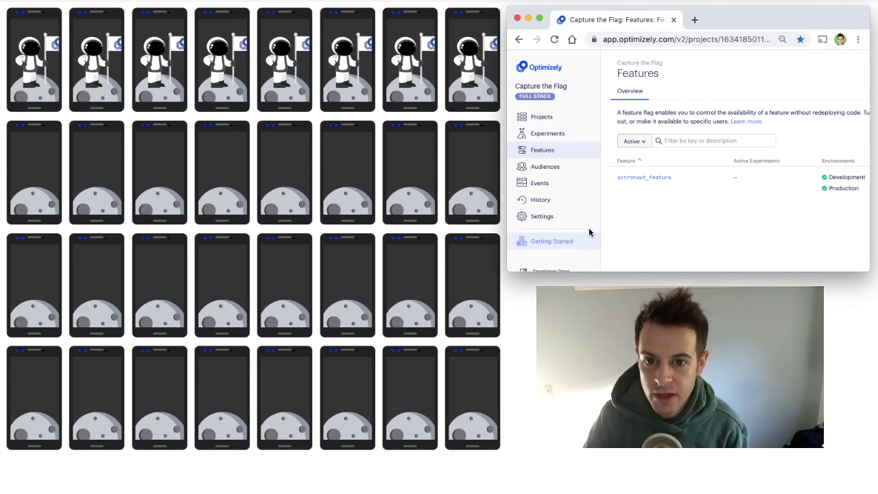
# - Set astronaut_feature's height default value to 50, then save and confirm
pyautogui.click(653, 178)
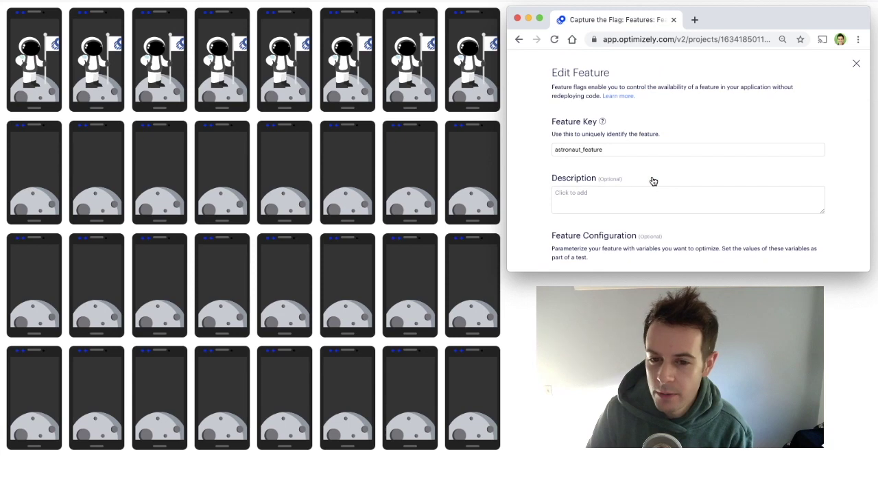
pyautogui.scroll(-3, 655, 185)
pyautogui.click(746, 175)
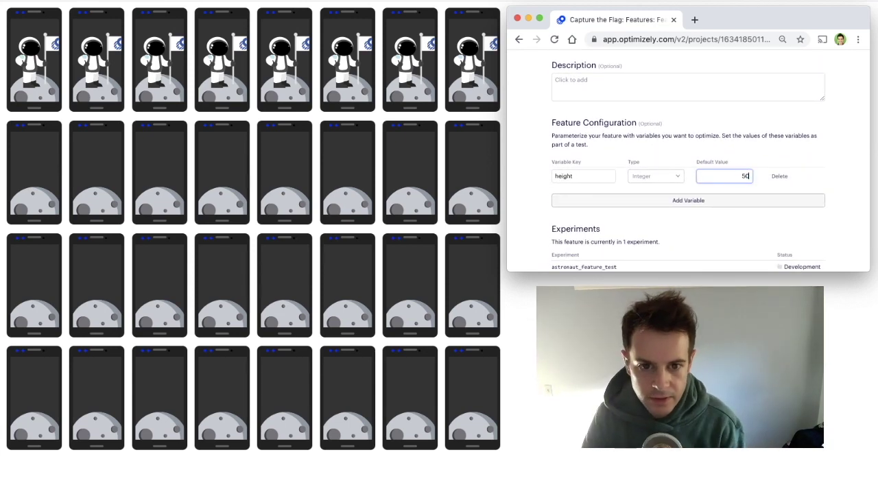
pyautogui.scroll(-10, 754, 223)
pyautogui.scroll(-5, 789, 237)
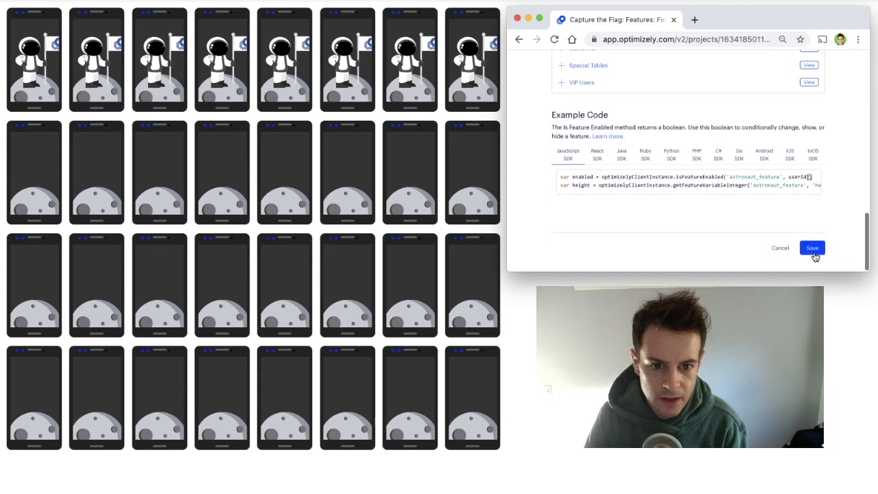
pyautogui.click(811, 248)
pyautogui.click(767, 195)
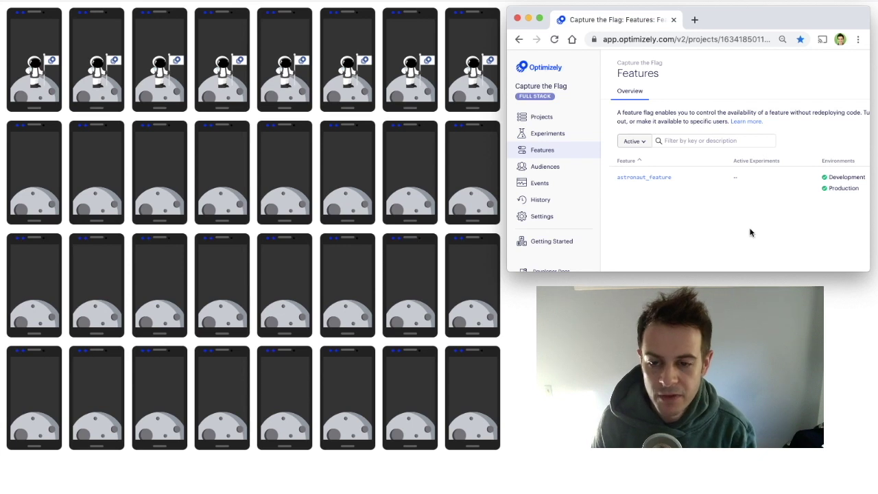
# - Review astronaut_feature_test's height 50 and 100 variations and run it in Development
pyautogui.click(579, 138)
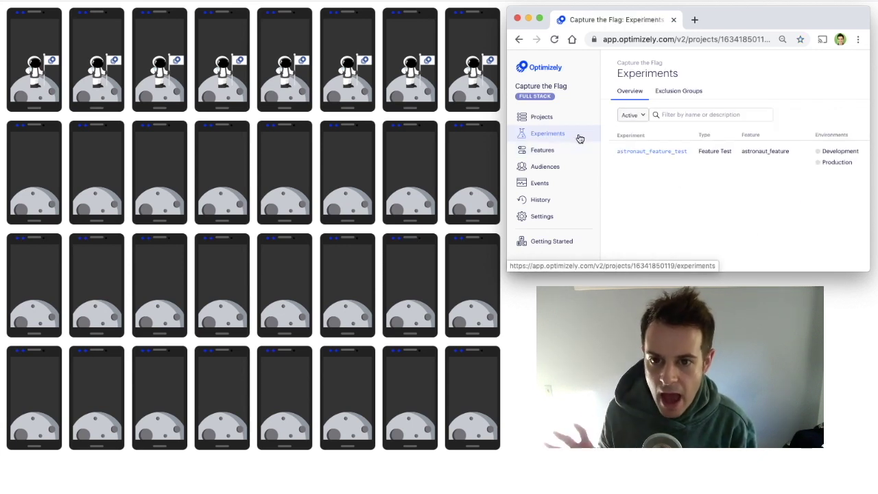
pyautogui.click(641, 153)
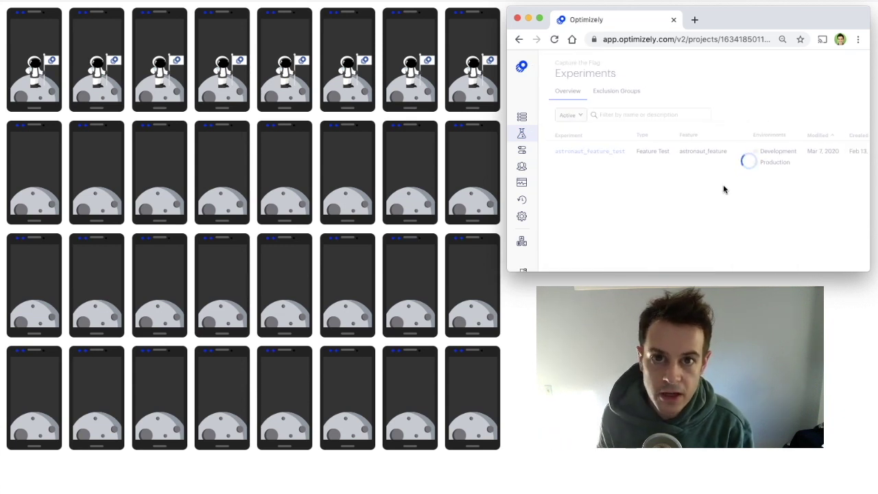
pyautogui.scroll(-2, 718, 187)
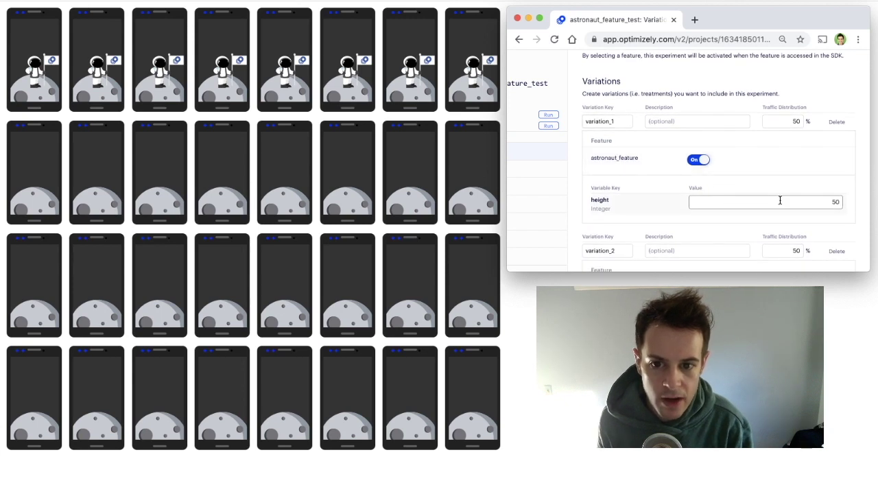
pyautogui.scroll(-2, 779, 200)
pyautogui.scroll(-2, 779, 200)
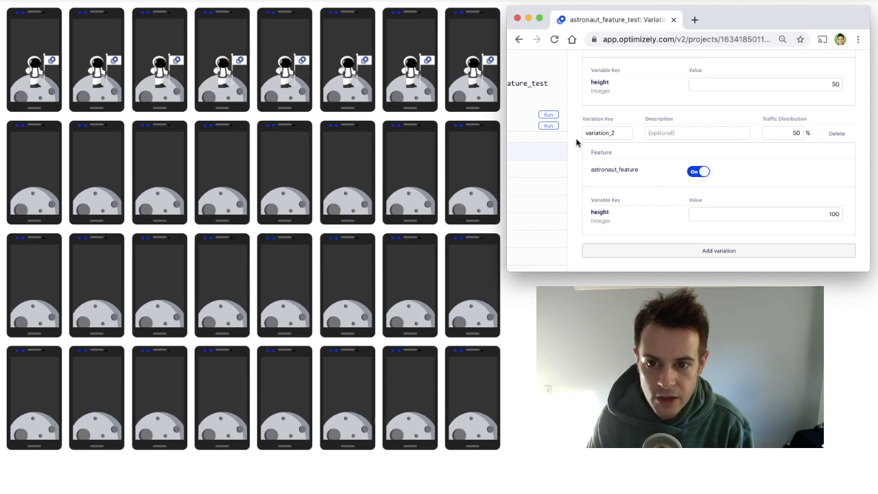
pyautogui.hscroll(-3, 583, 140)
pyautogui.click(640, 118)
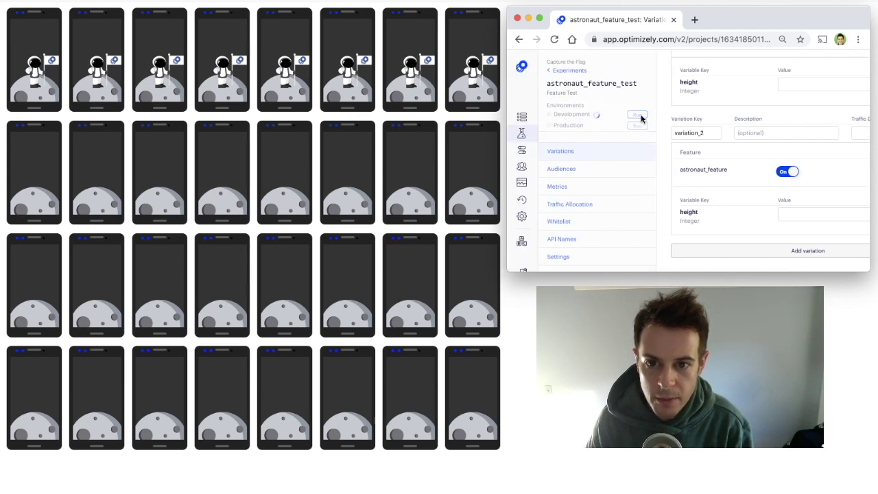